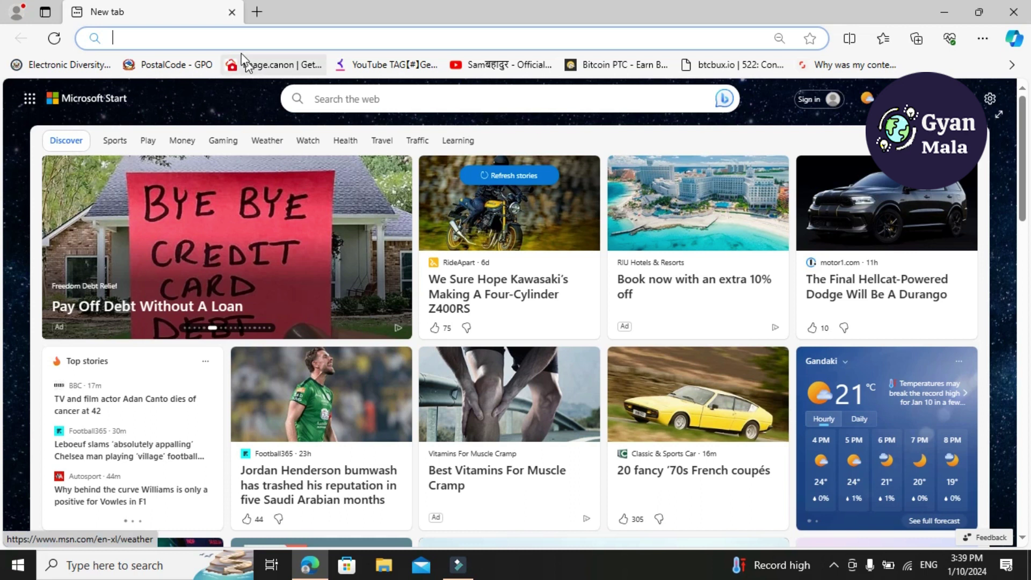
# Search Google for 'online police report payment' using the autocomplete suggestion
pyautogui.write('google.com')
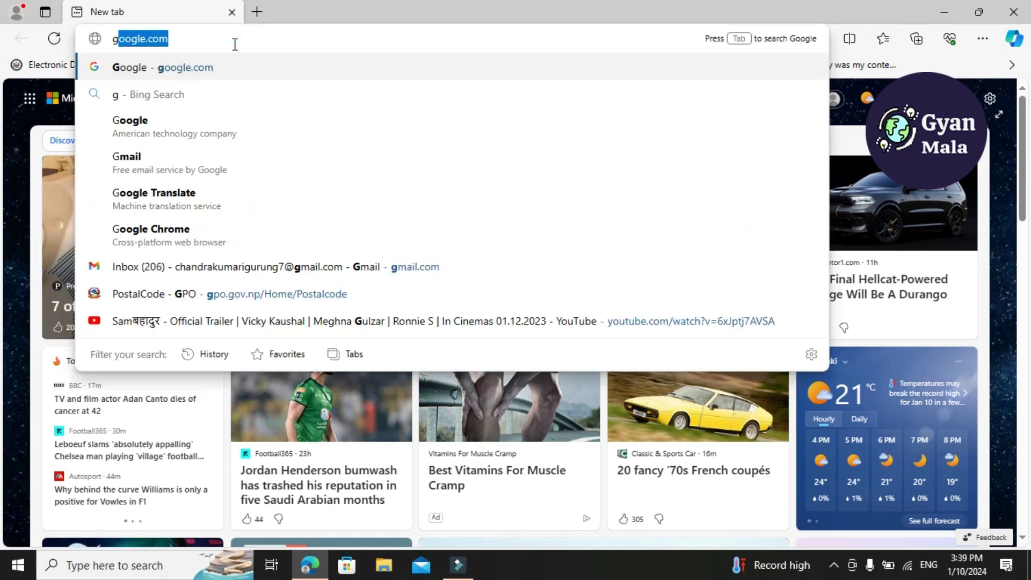
pyautogui.press('Return')
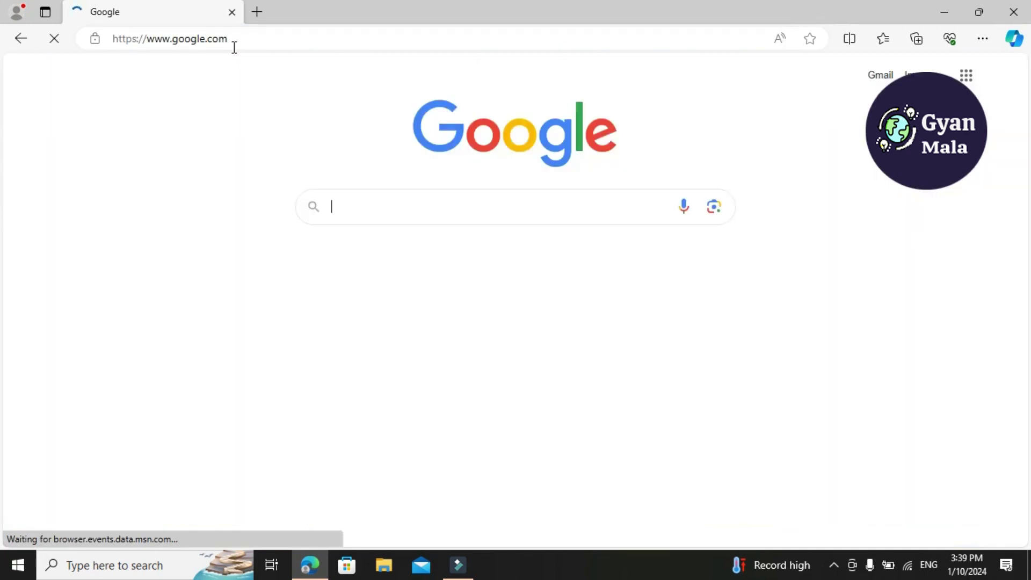
pyautogui.write('d')
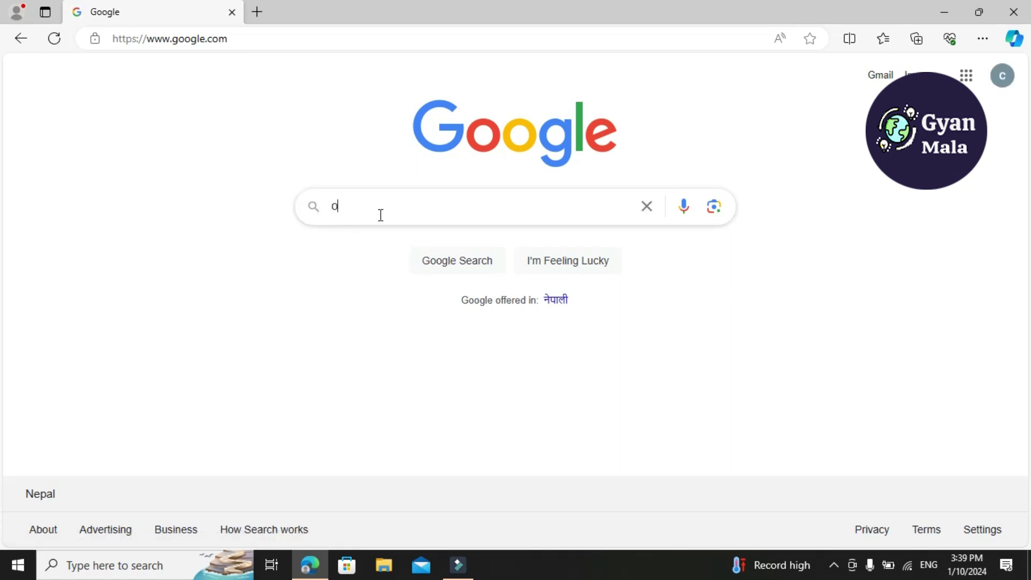
pyautogui.write('nline')
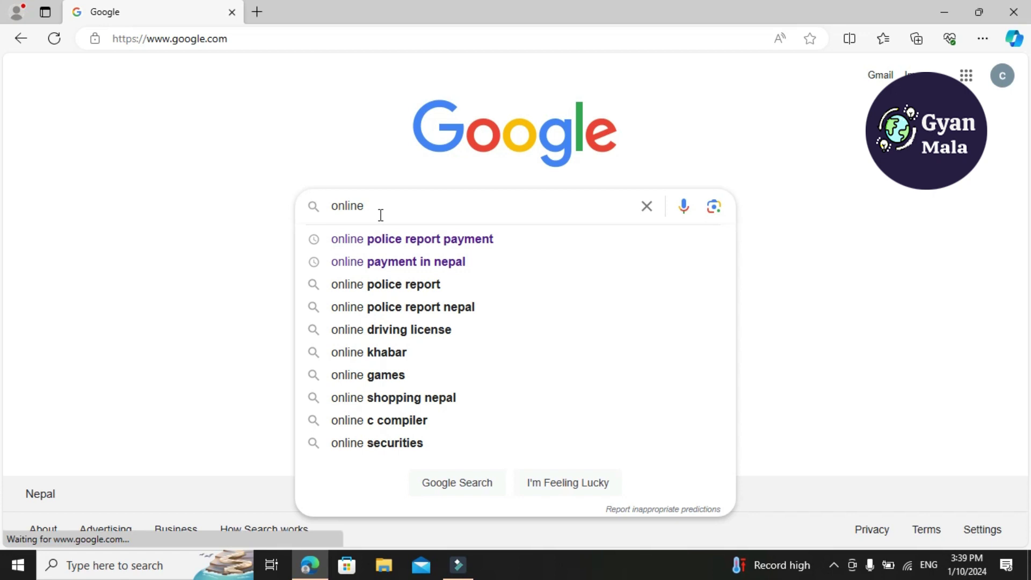
pyautogui.press('Down')
pyautogui.press('Return')
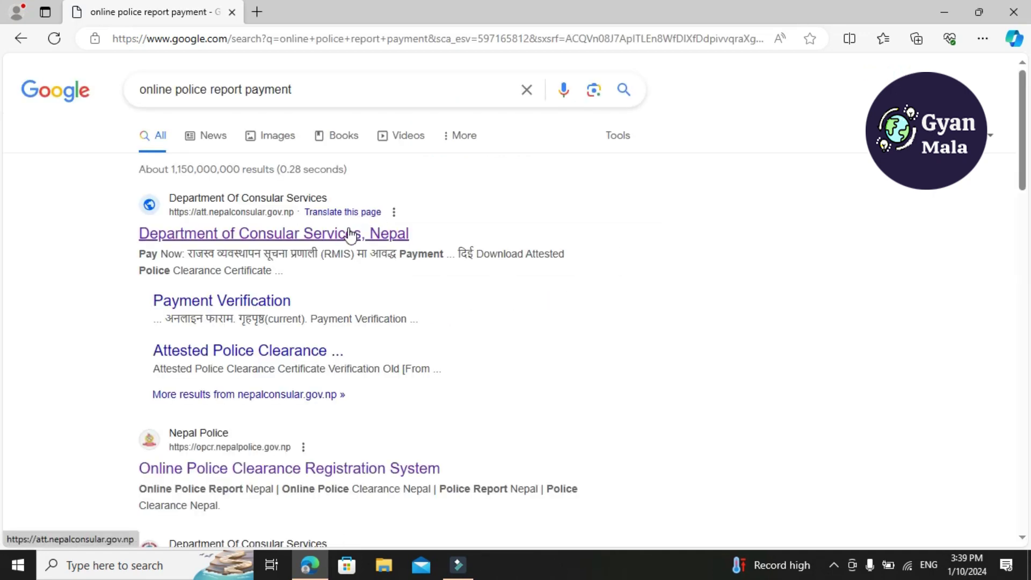
# Open the Department of Consular Services, Nepal site and acknowledge the form-filling instructions
pyautogui.click(344, 237)
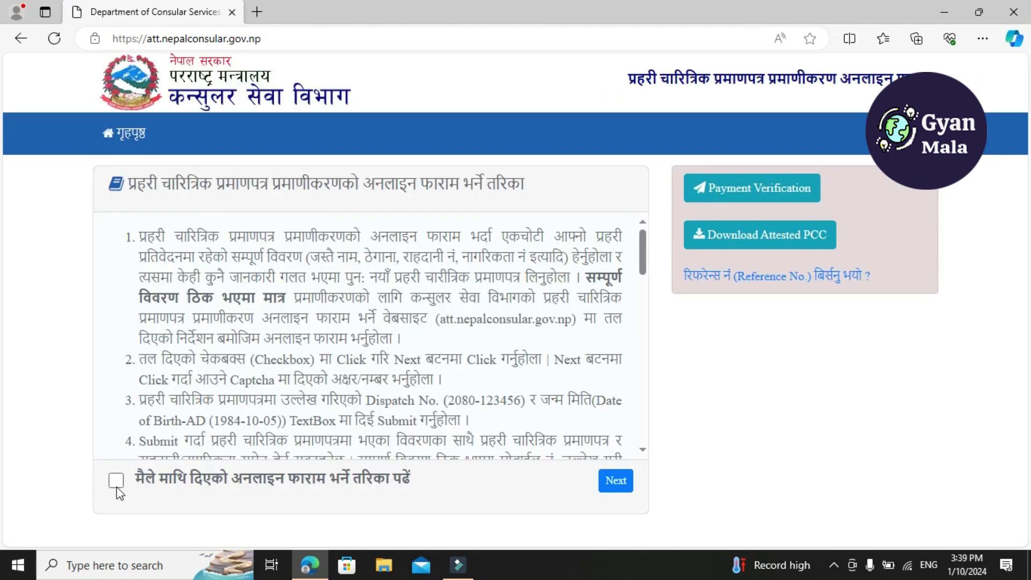
pyautogui.click(115, 483)
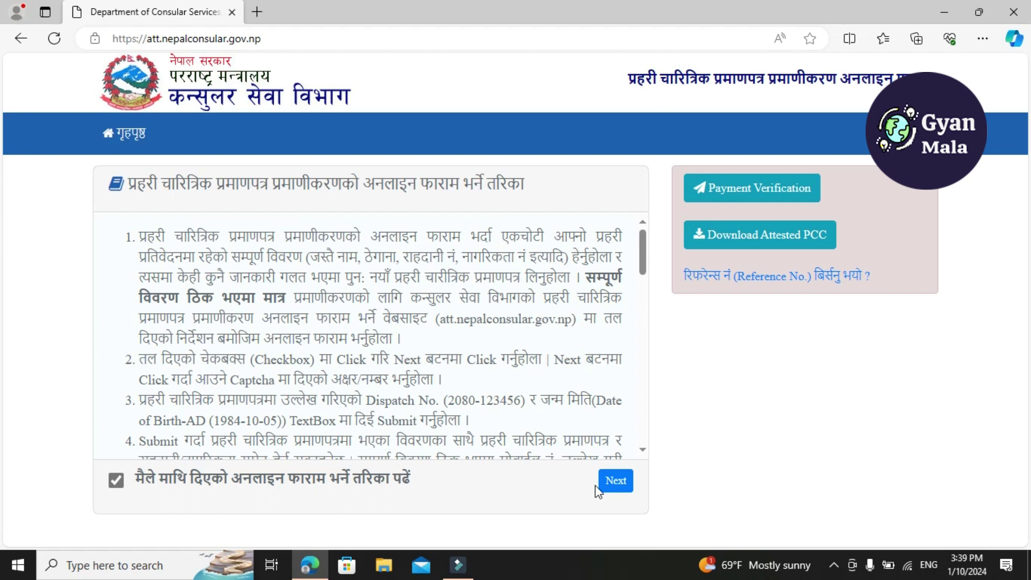
pyautogui.click(626, 485)
# Enter the displayed captcha text and submit it
pyautogui.click(430, 341)
pyautogui.write('9j')
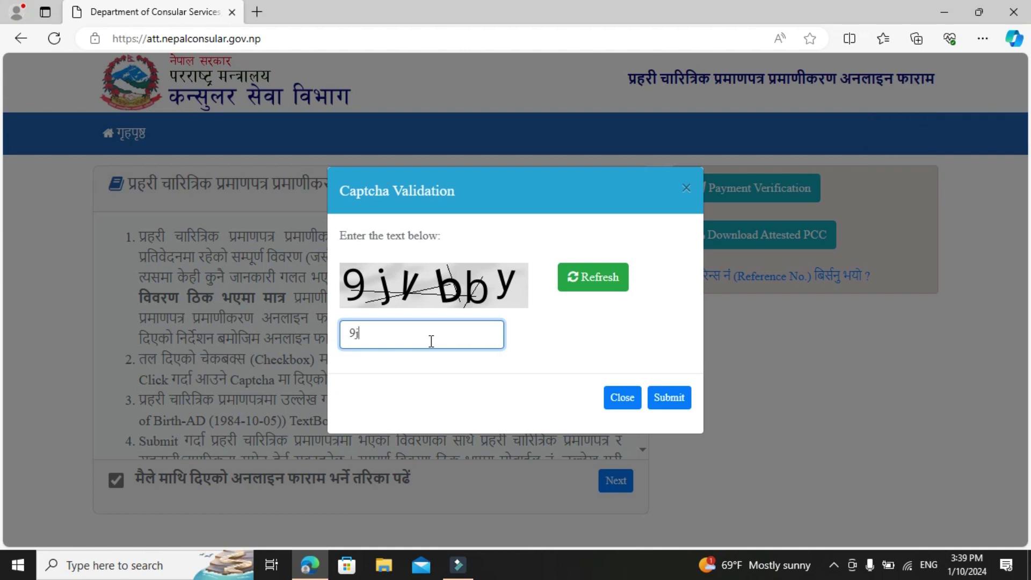
pyautogui.write('vbby')
pyautogui.click(675, 404)
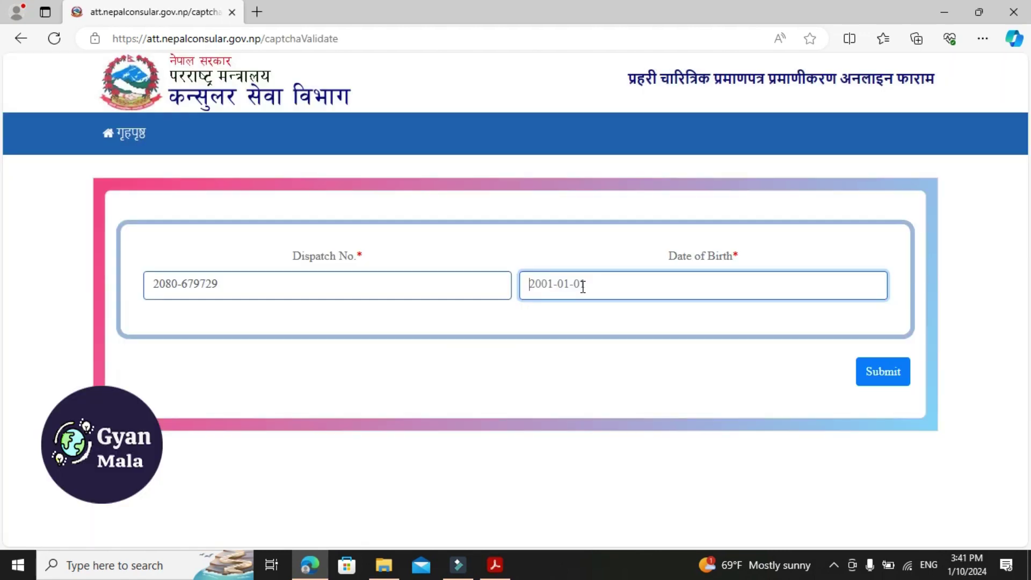
# Replace the Date of Birth with the applicant's birth date in YYYY-MM-DD format and submit
pyautogui.hotkey('ctrl', 'a')
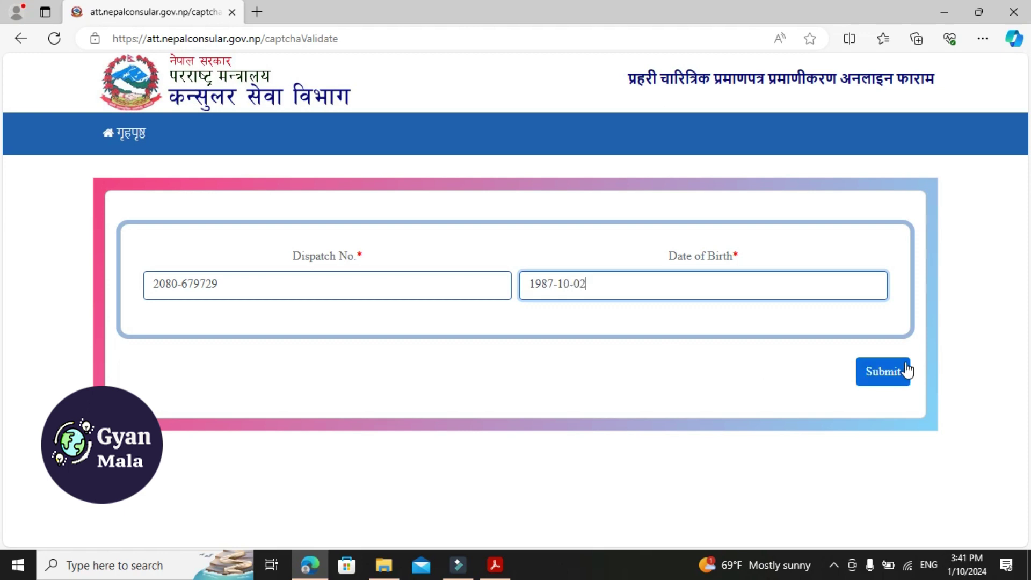
pyautogui.click(888, 375)
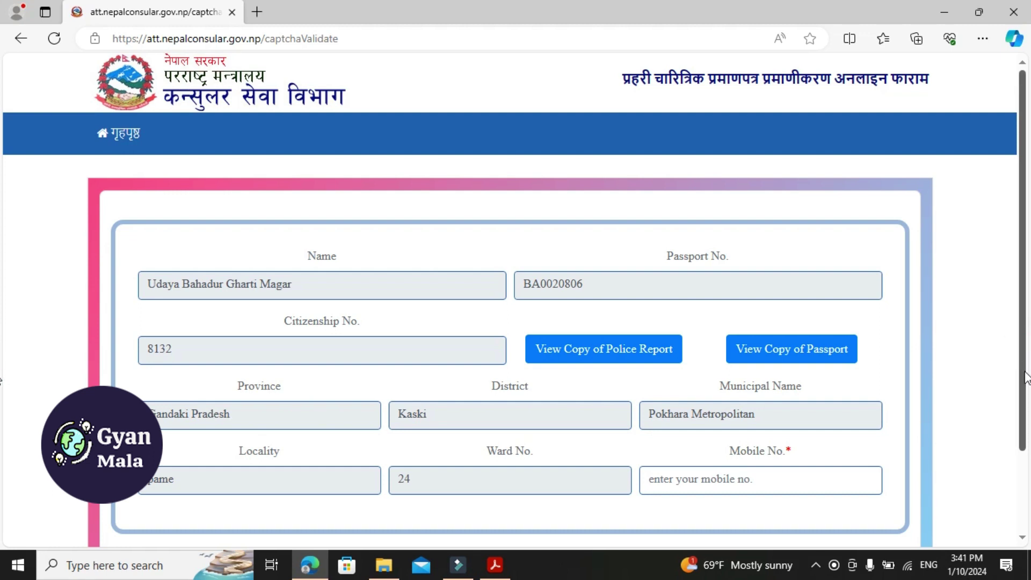
# Fill Mobile No. with the saved phone number from Edge autofill and proceed with Next
pyautogui.scroll(-2, 3, 384)
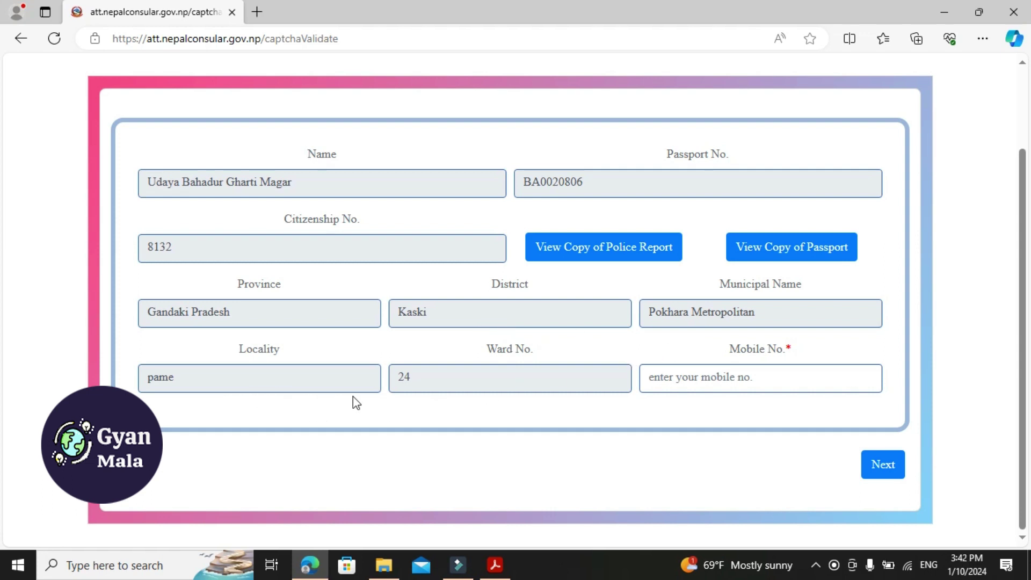
pyautogui.click(756, 384)
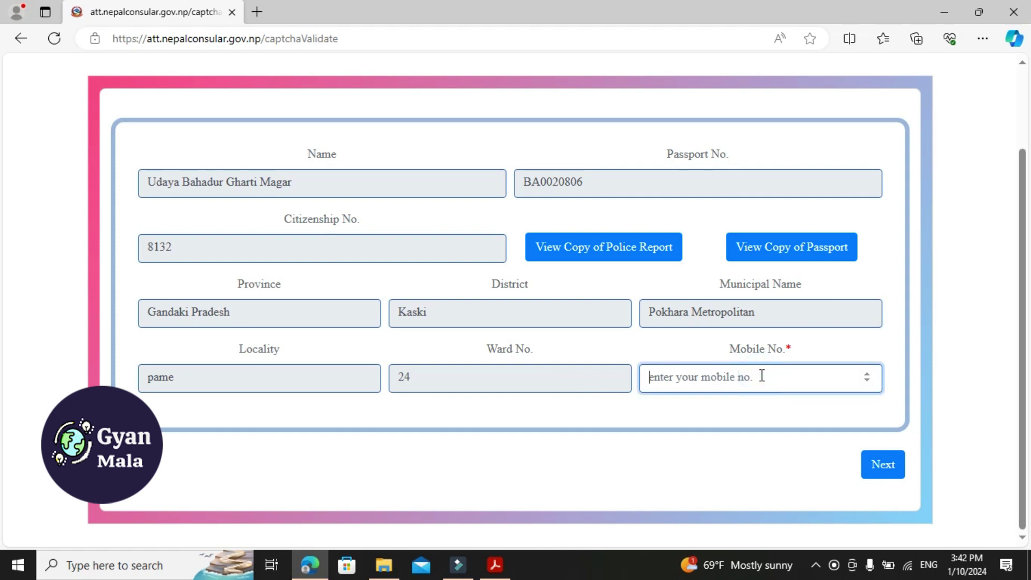
pyautogui.click(762, 375)
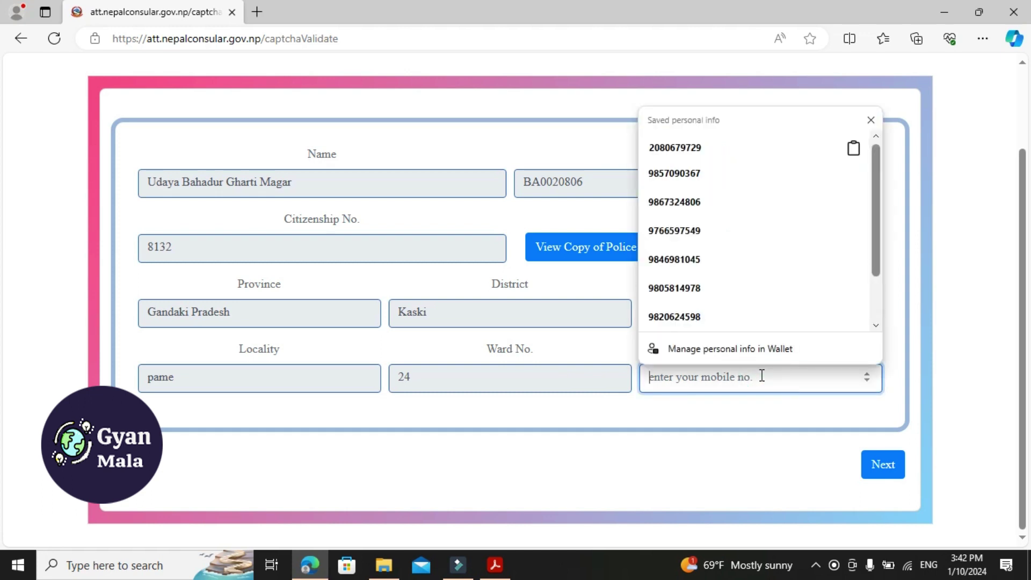
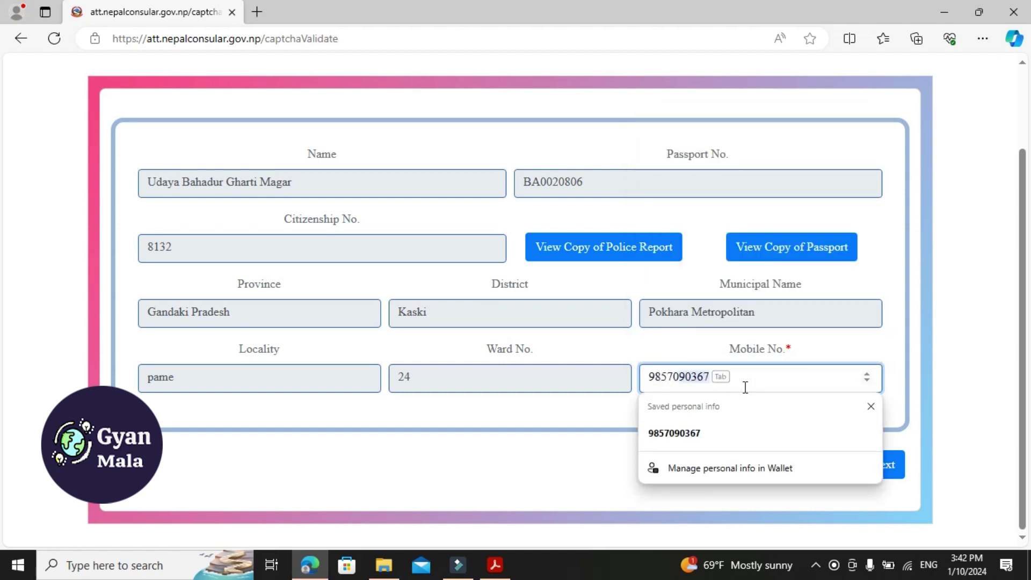
pyautogui.press('Tab')
pyautogui.click(888, 475)
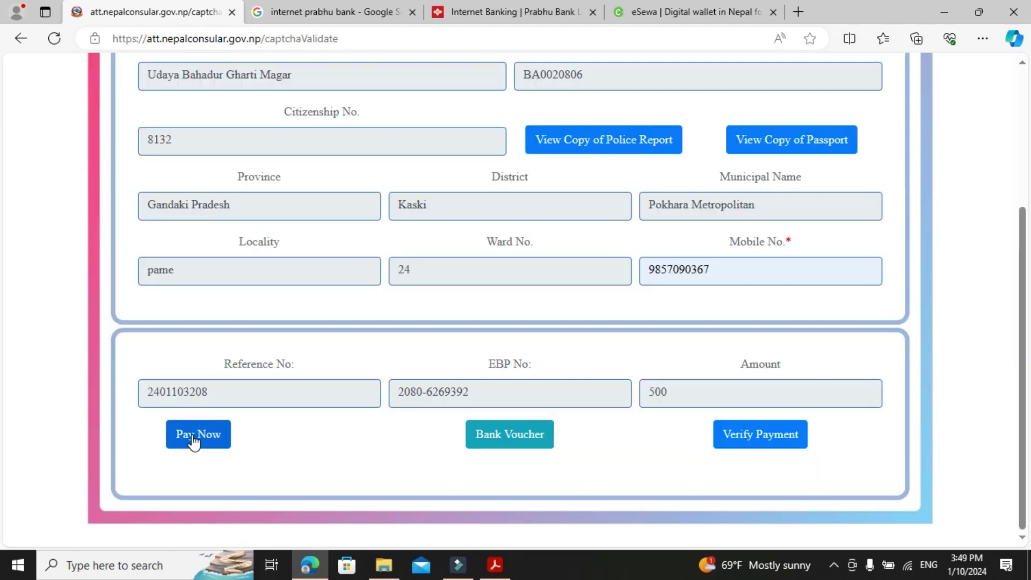
# Use Pay Now at the bottom of the form to open the 500 police report voucher
pyautogui.click(194, 439)
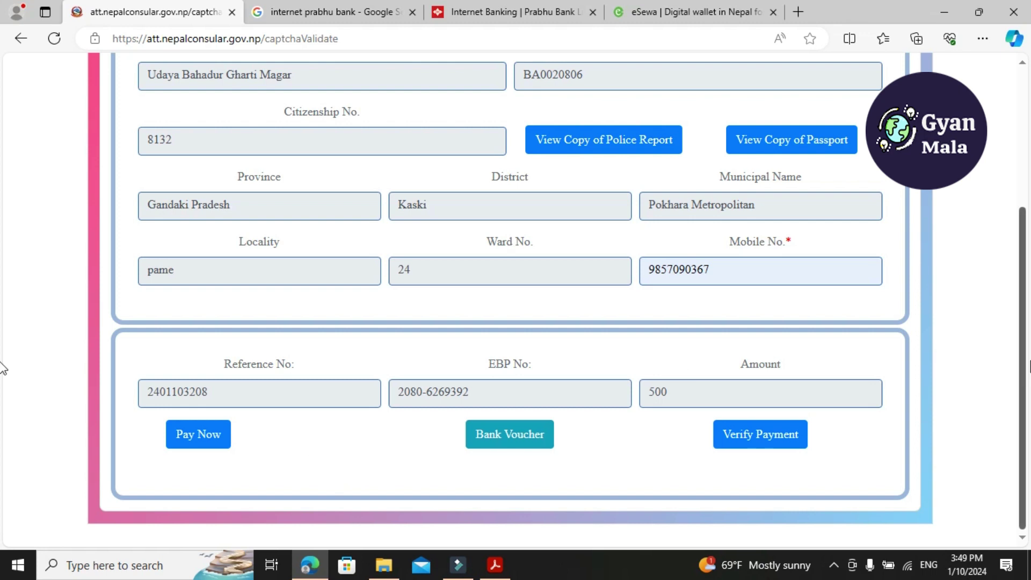
pyautogui.scroll(4, 1026, 360)
pyautogui.scroll(-2, 1026, 307)
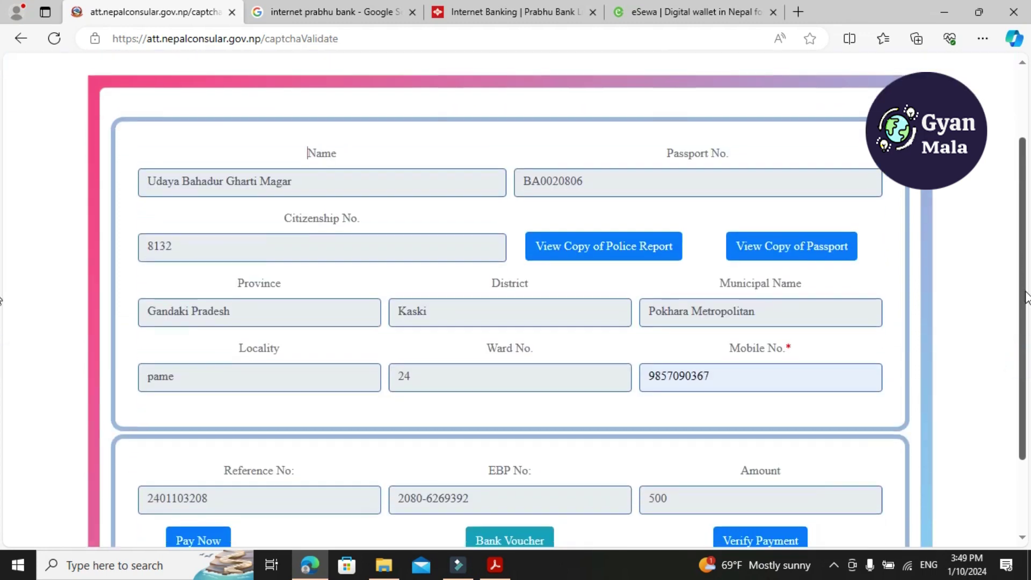
pyautogui.scroll(-2, 1026, 298)
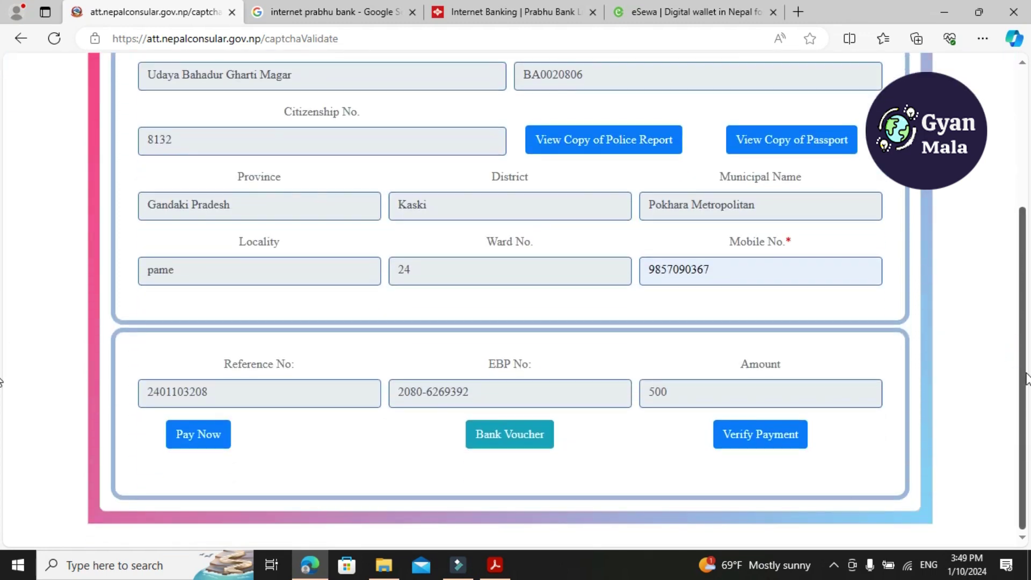
pyautogui.click(195, 439)
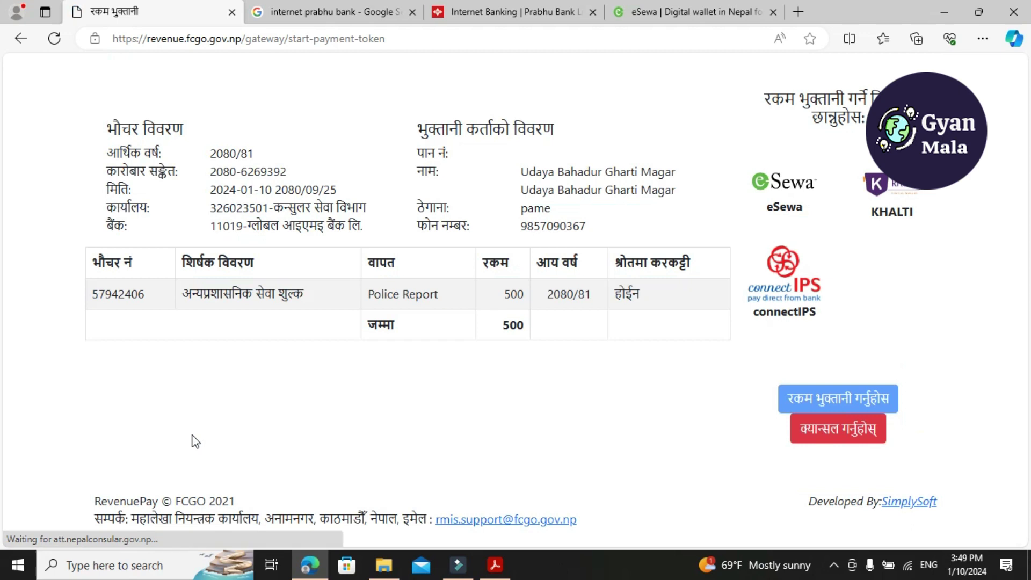
# Select eSewa on the RevenuePay voucher and proceed to eSewa ePay
pyautogui.click(777, 203)
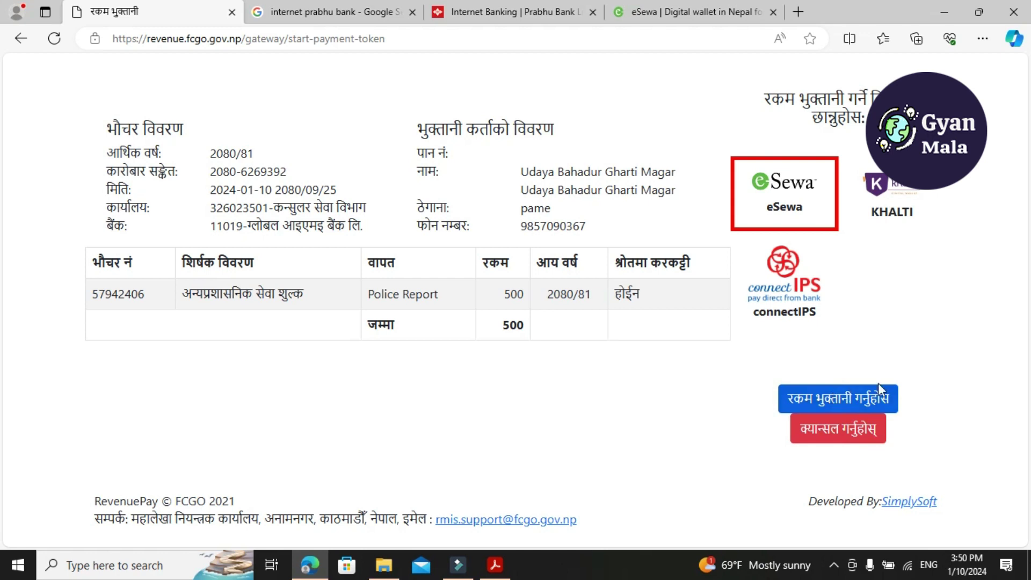
pyautogui.click(830, 401)
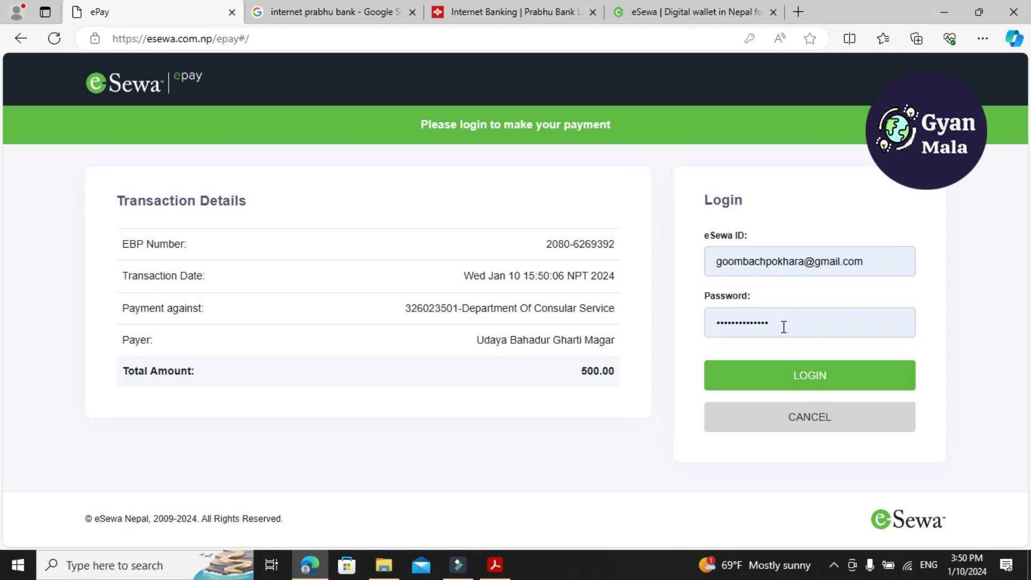
# Log in to the eSewa wallet and enter the SMS verification token
pyautogui.click(815, 382)
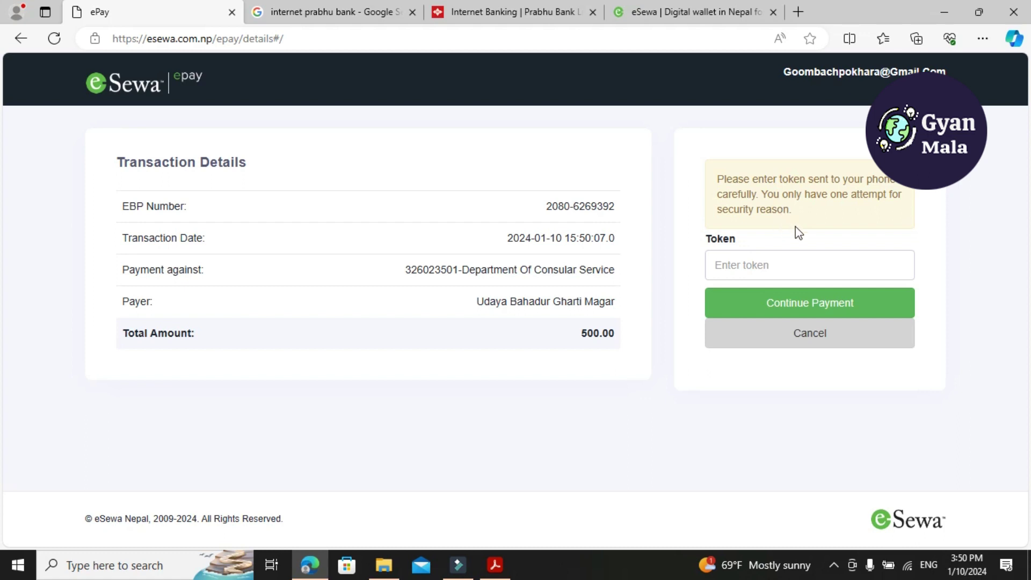
pyautogui.click(740, 268)
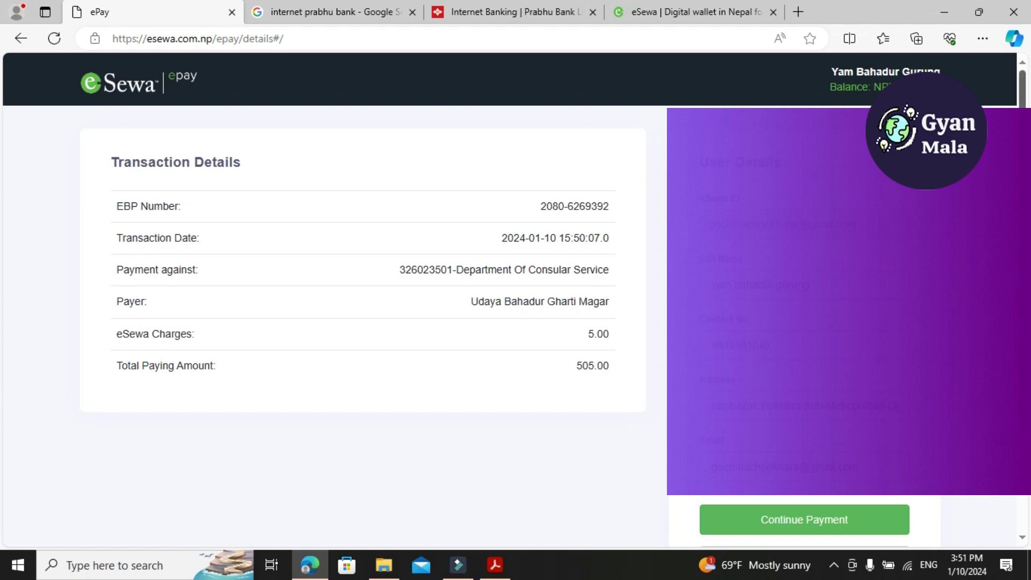
# Continue the wallet payment and confirm the user info for the 505.00 transaction
pyautogui.scroll(-2, 1, 460)
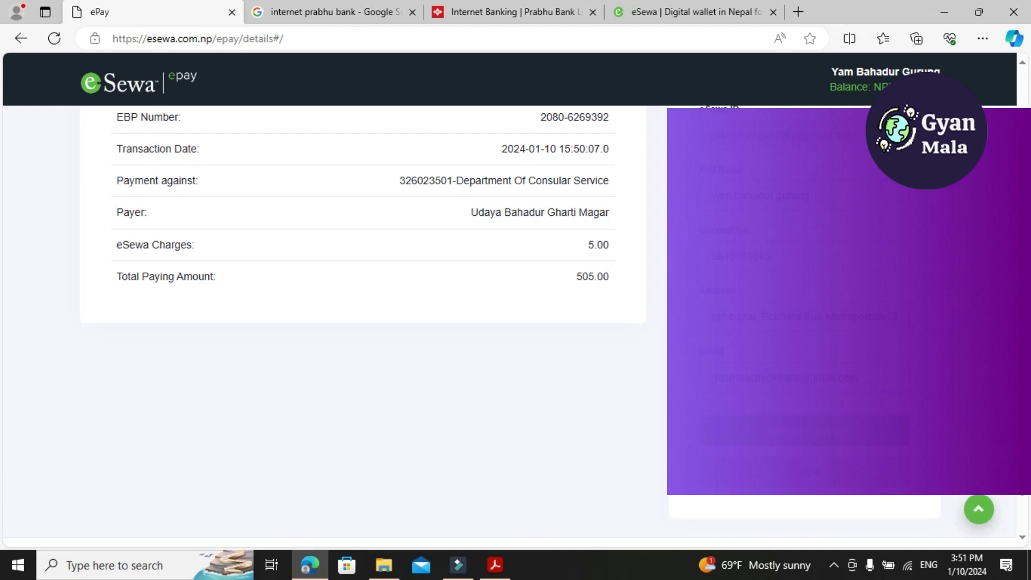
pyautogui.click(819, 438)
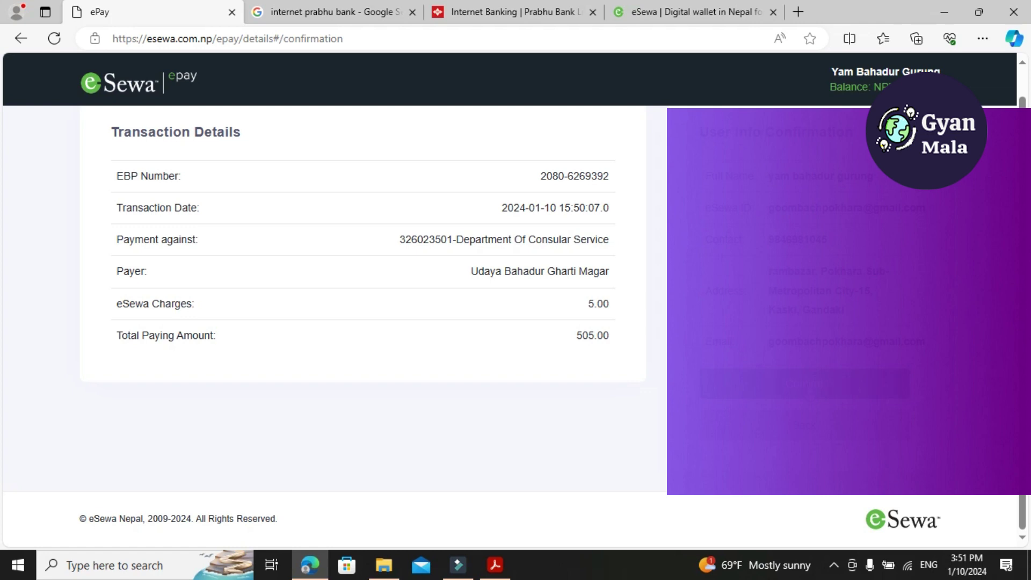
pyautogui.click(809, 385)
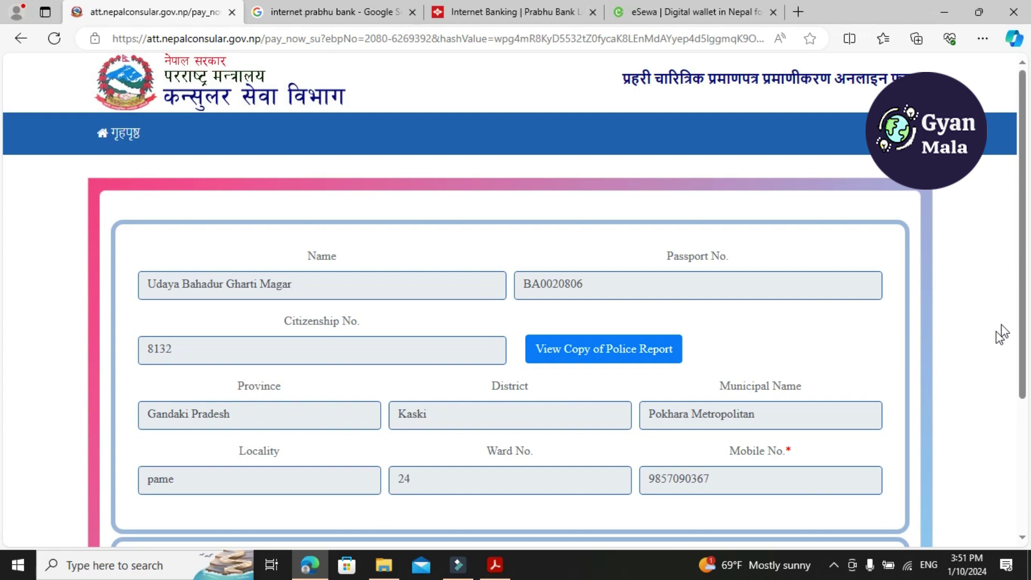
# Verify the fee payment and close the 'Payment is verified' message
pyautogui.moveTo(1026, 279); pyautogui.dragTo(1029, 422)
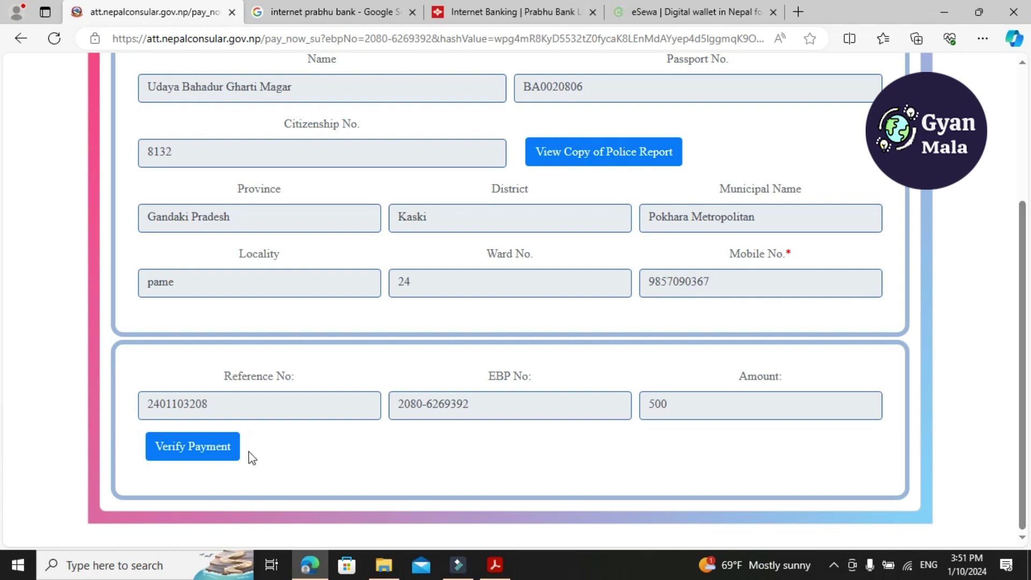
pyautogui.click(219, 455)
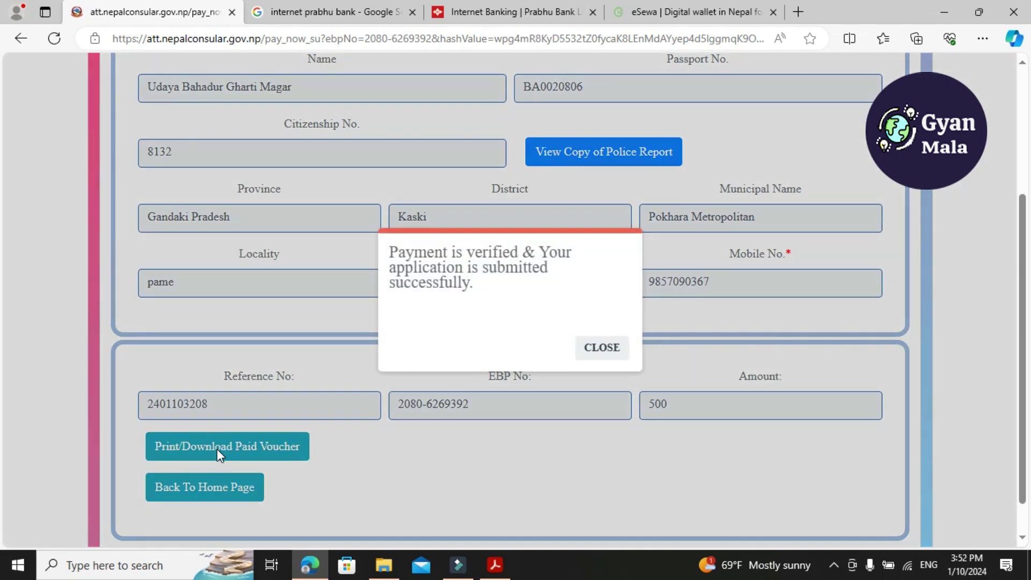
pyautogui.click(603, 348)
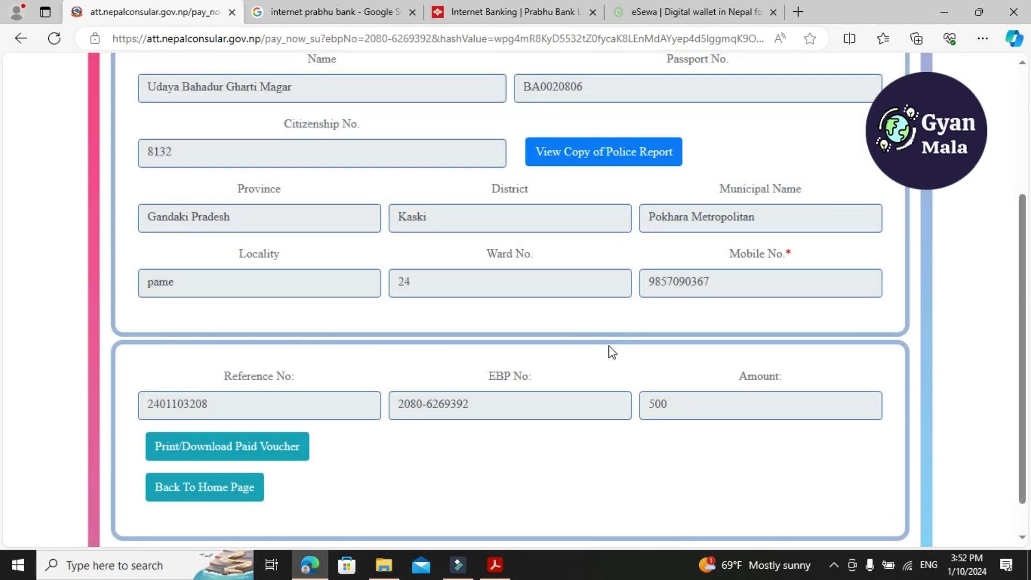
# Open the paid voucher and save it with the Save as PDF printer option
pyautogui.click(248, 456)
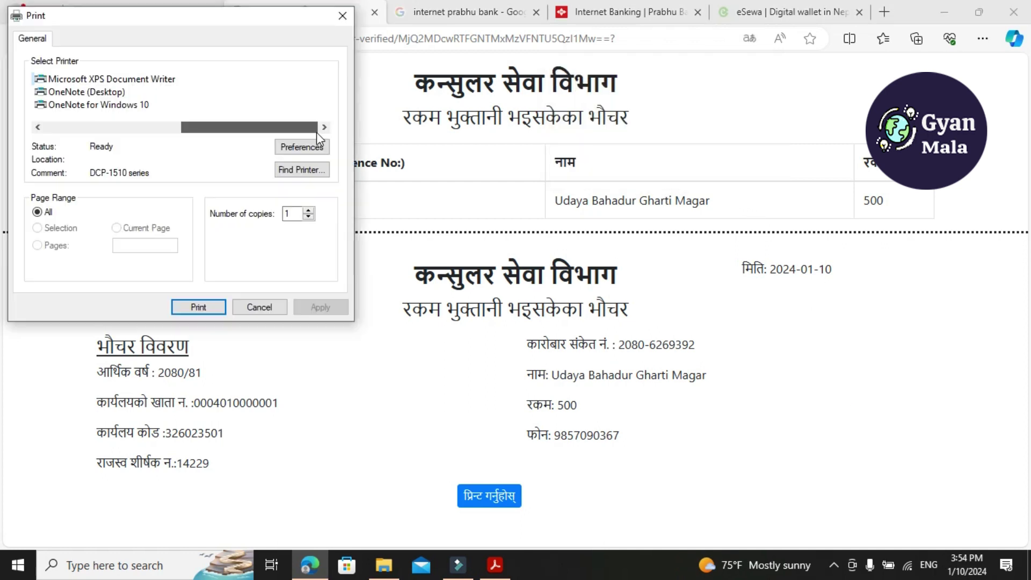
pyautogui.moveTo(269, 129); pyautogui.dragTo(14, 129)
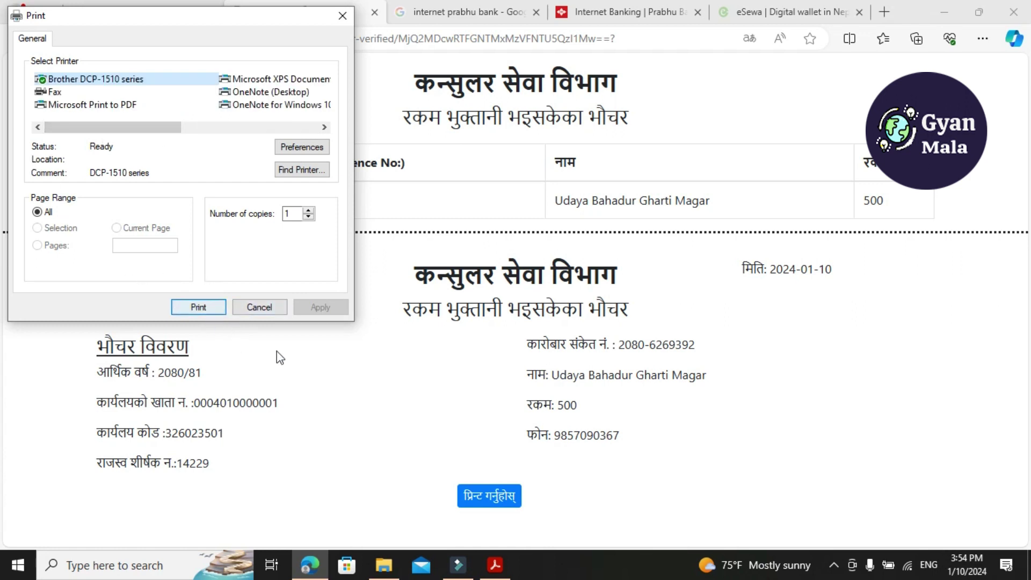
pyautogui.click(196, 308)
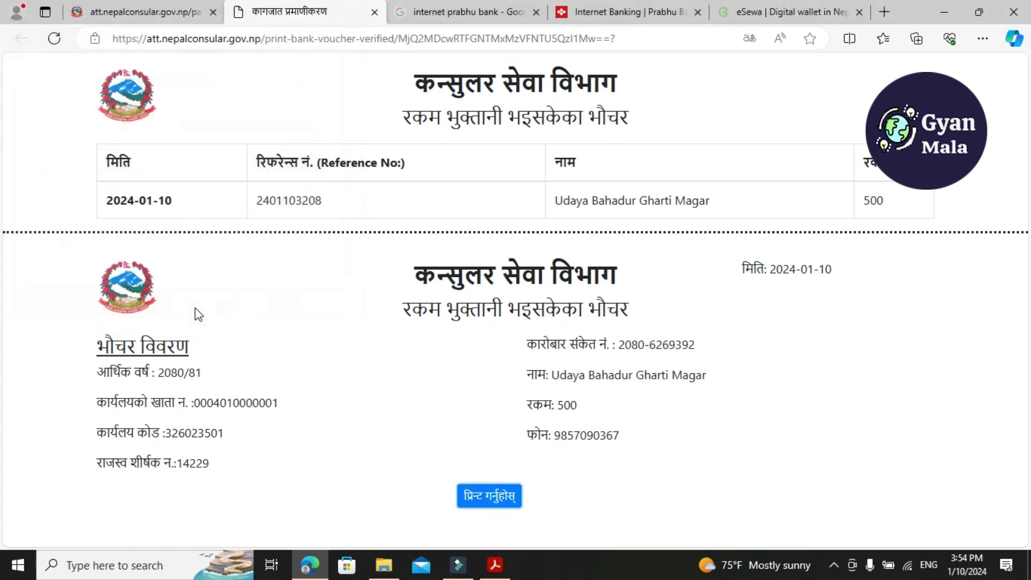
pyautogui.hotkey('ctrl', 'p')
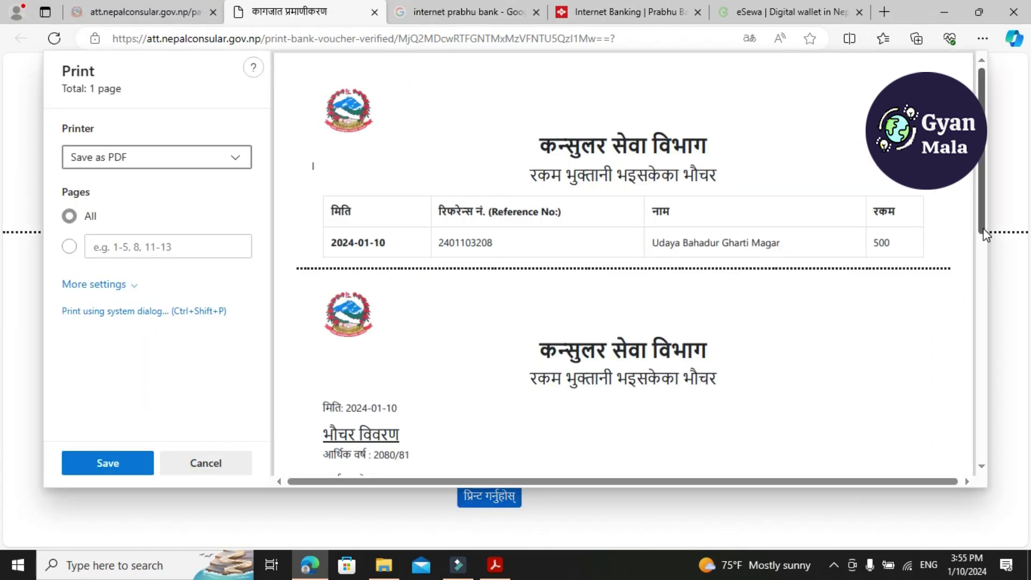
pyautogui.moveTo(984, 210); pyautogui.dragTo(981, 281)
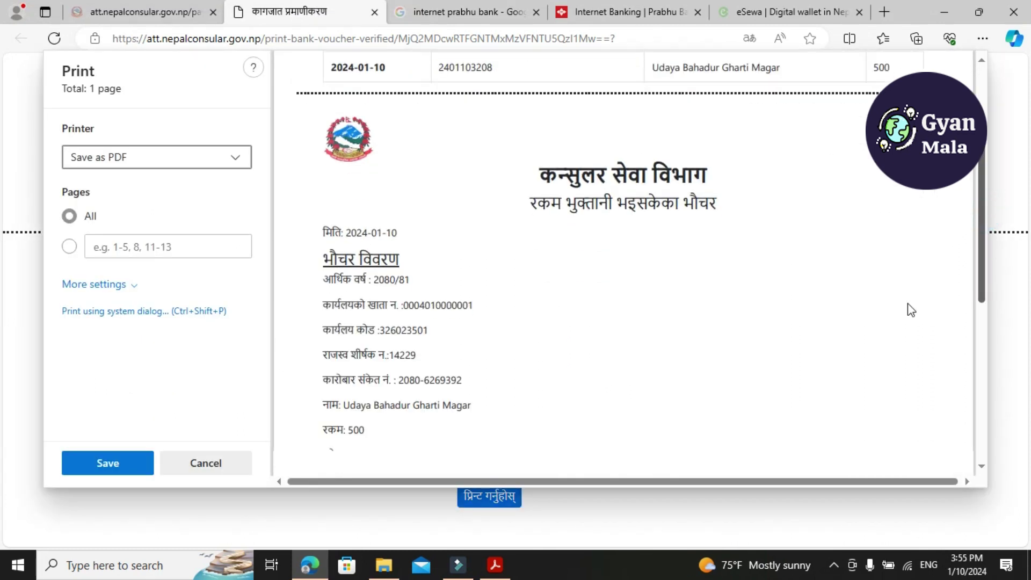
pyautogui.click(97, 466)
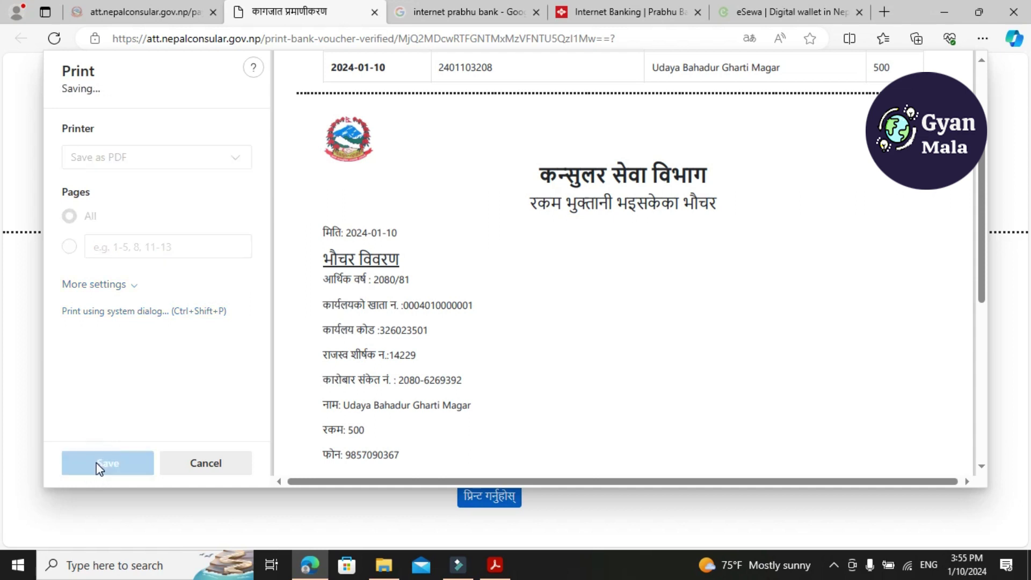